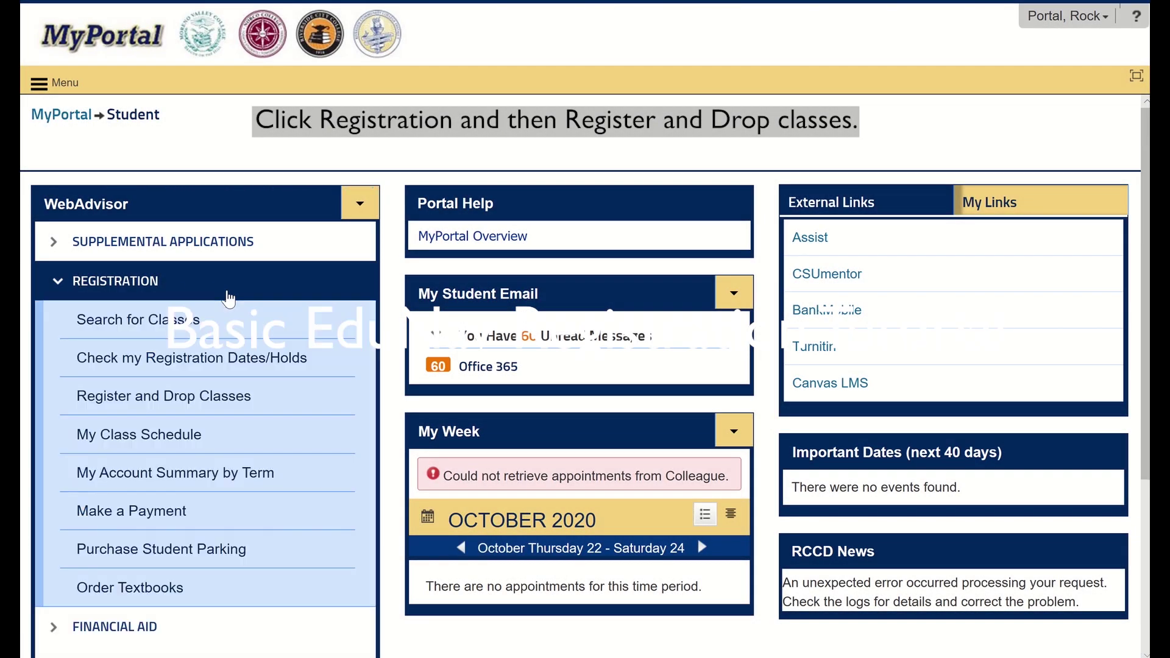
# Open Register and Drop Classes from MyPortal and continue through the EduNav redirection page
pyautogui.click(206, 398)
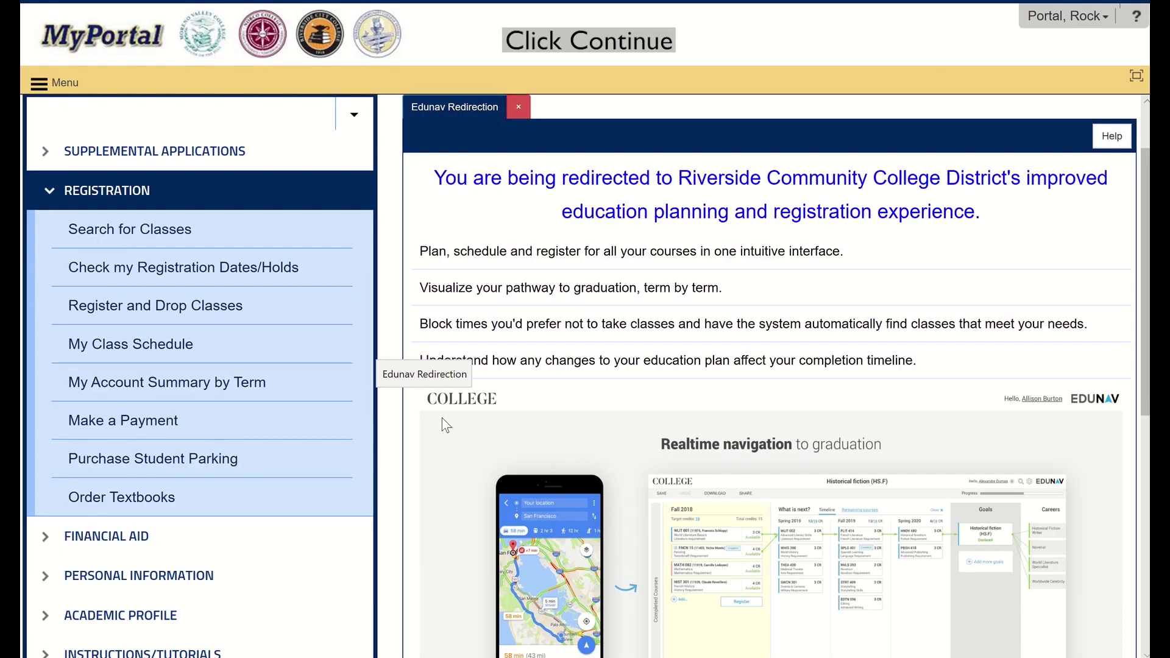
pyautogui.scroll(-4, 442, 419)
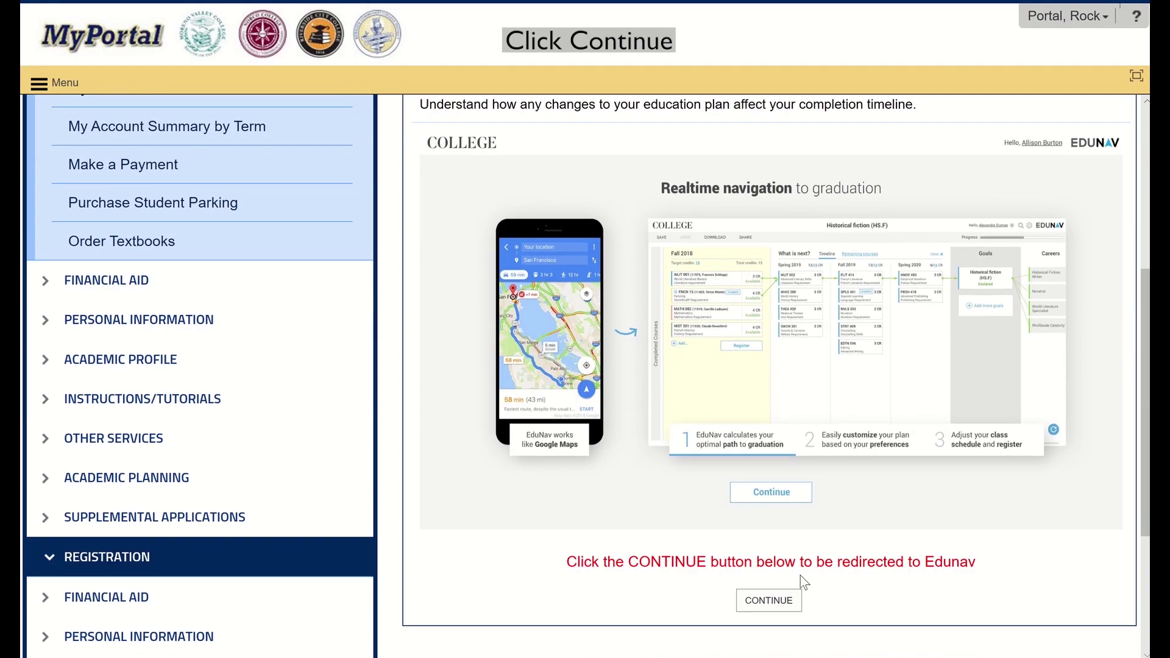
pyautogui.click(779, 605)
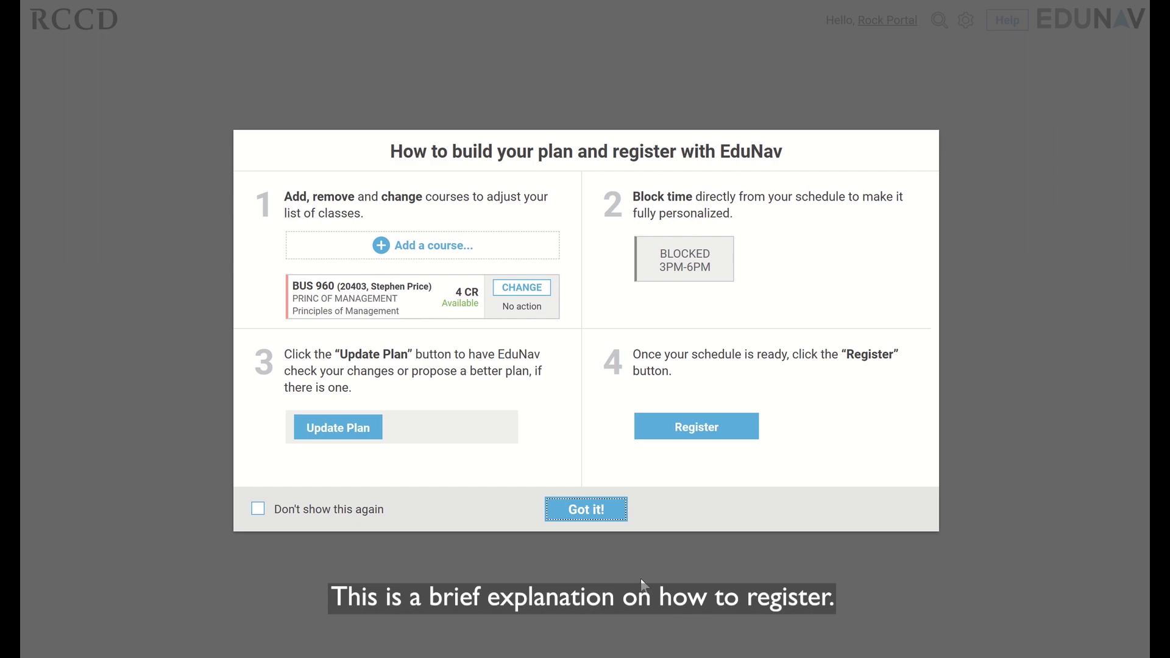
# Dismiss the 'How to build your plan' guide to reveal the Sociology for Transfer plan
pyautogui.click(602, 514)
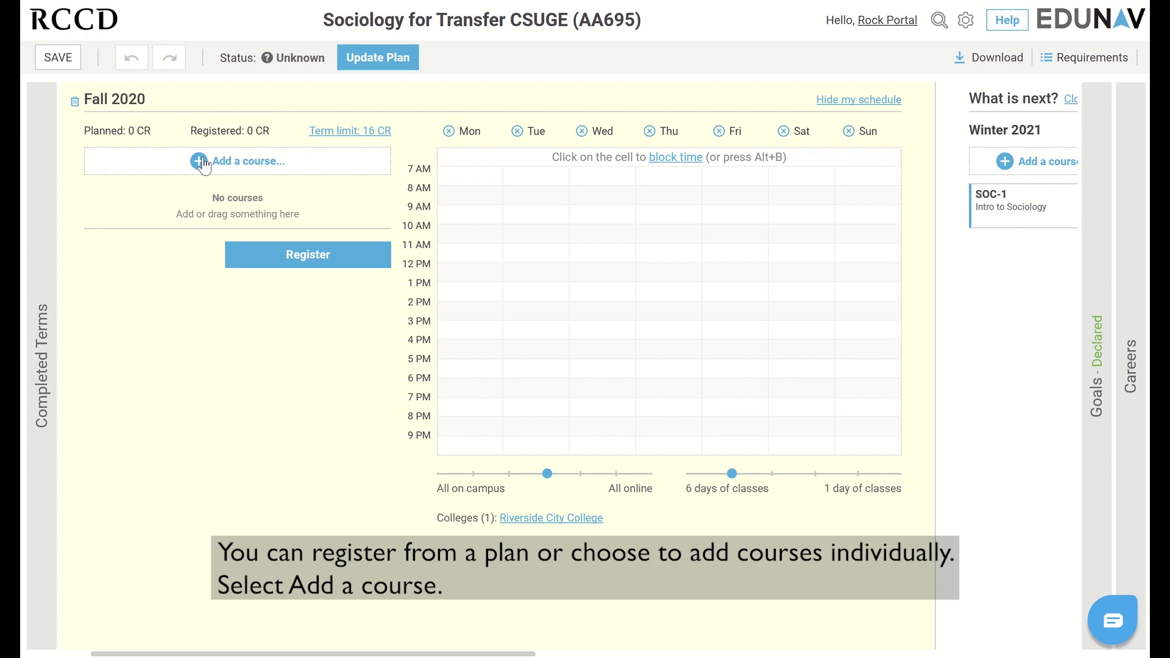
# Add ACC-801 section 49783 to Fall 2020 and check why it is Not Eligible
pyautogui.click(203, 162)
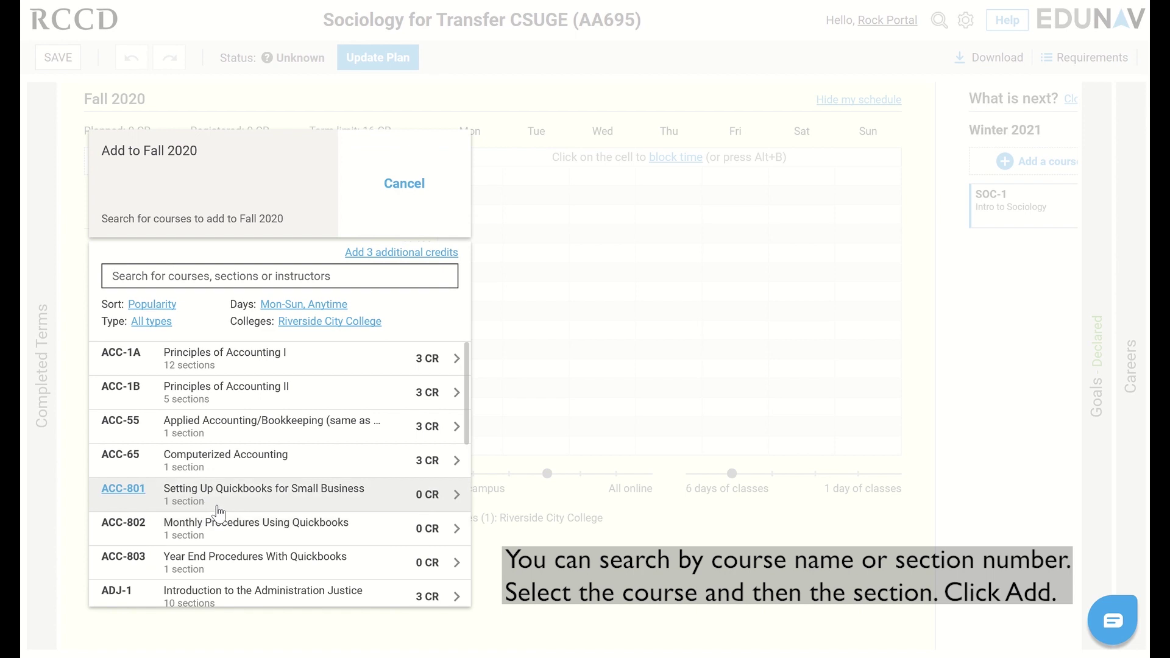
pyautogui.scroll(-3, 220, 514)
pyautogui.scroll(3, 220, 514)
pyautogui.click(182, 495)
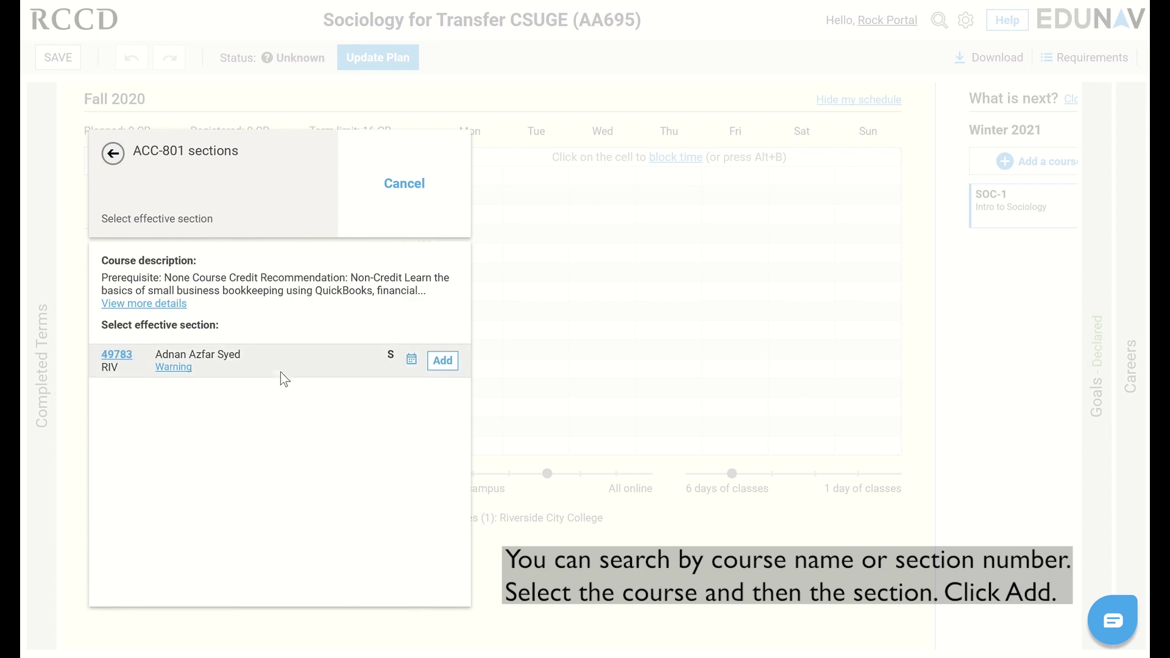
pyautogui.click(443, 361)
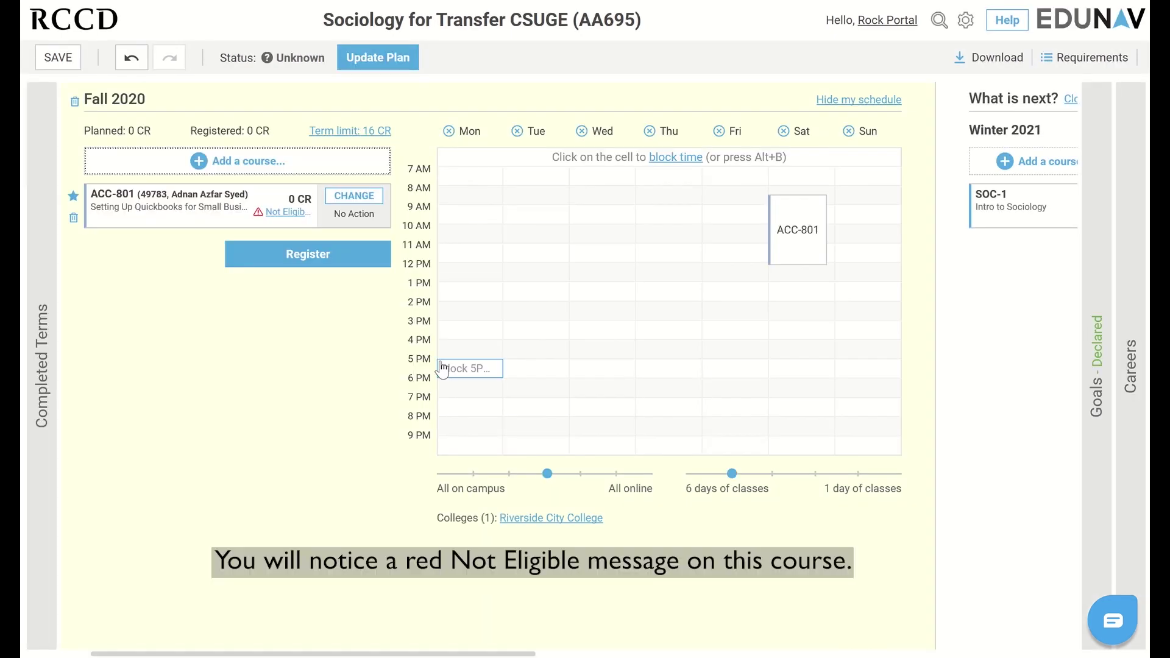
pyautogui.click(293, 217)
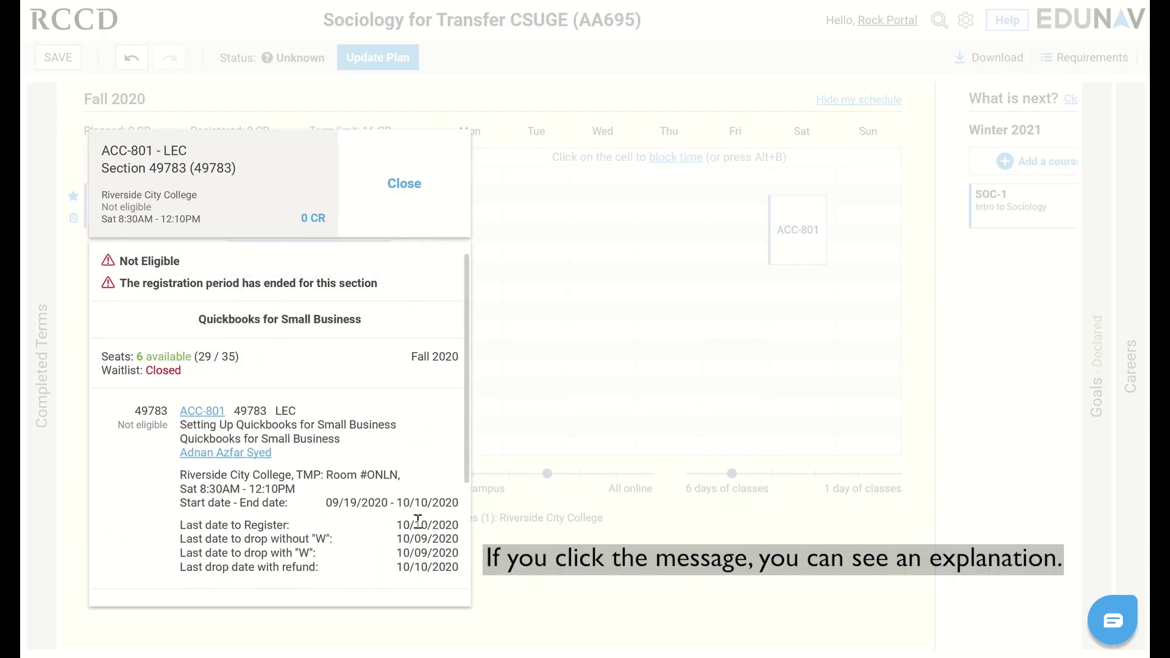
pyautogui.click(405, 191)
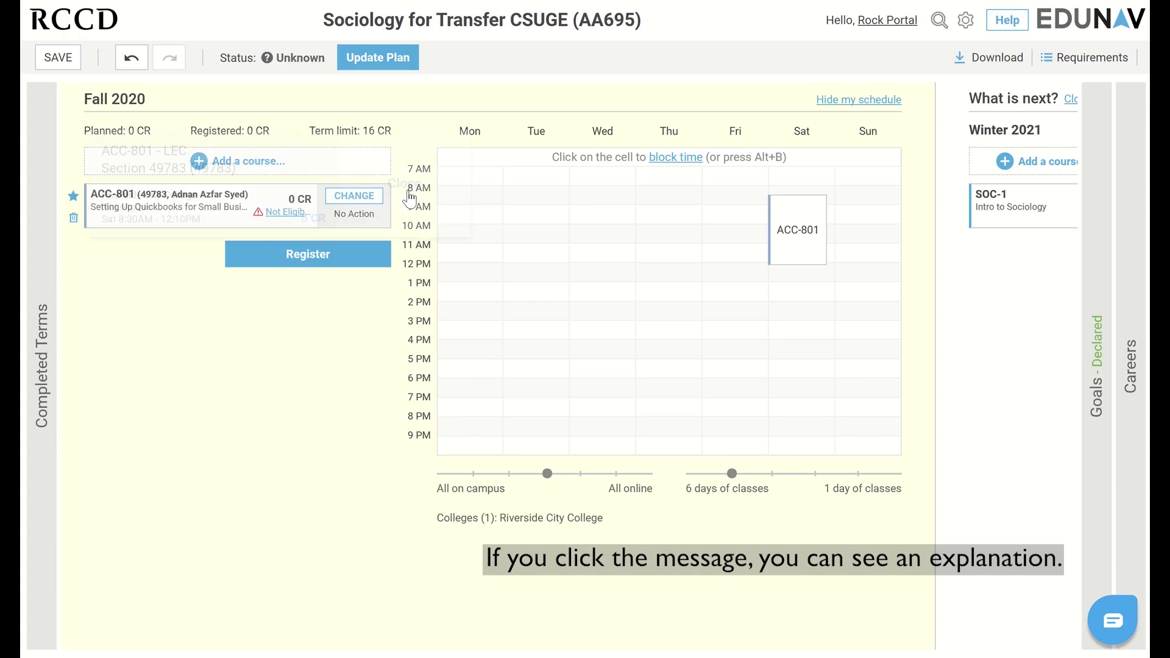
# Replace ACC-801 with CIS-832 section 49772 in the Fall 2020 plan
pyautogui.click(371, 197)
pyautogui.click(457, 206)
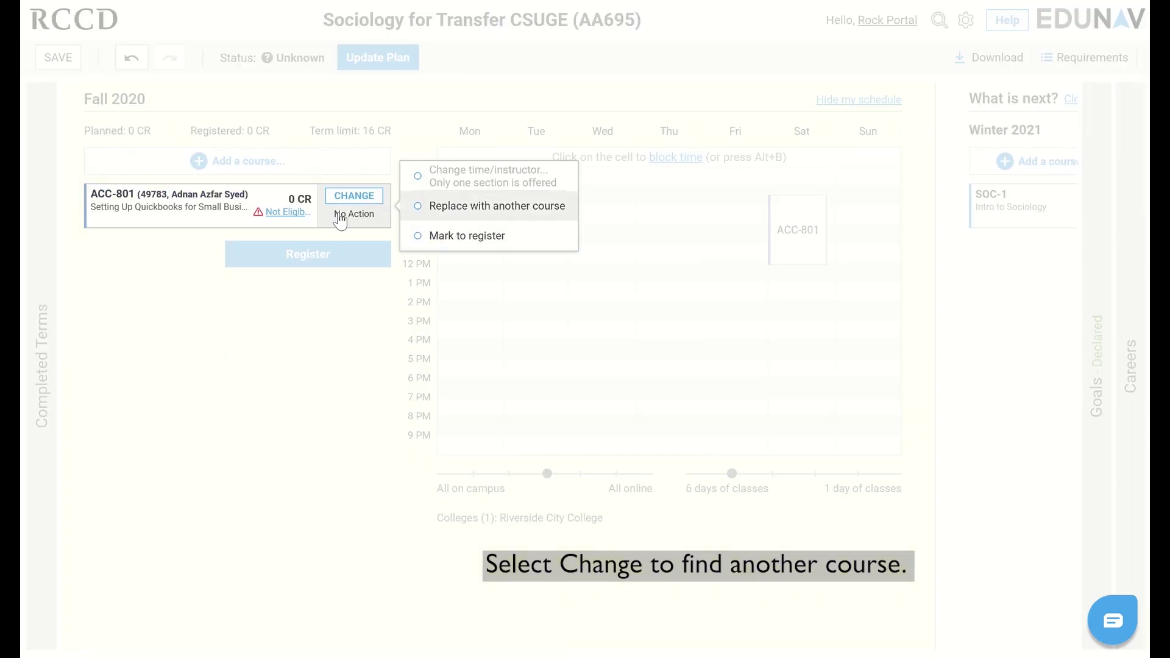
pyautogui.scroll(-15, 222, 487)
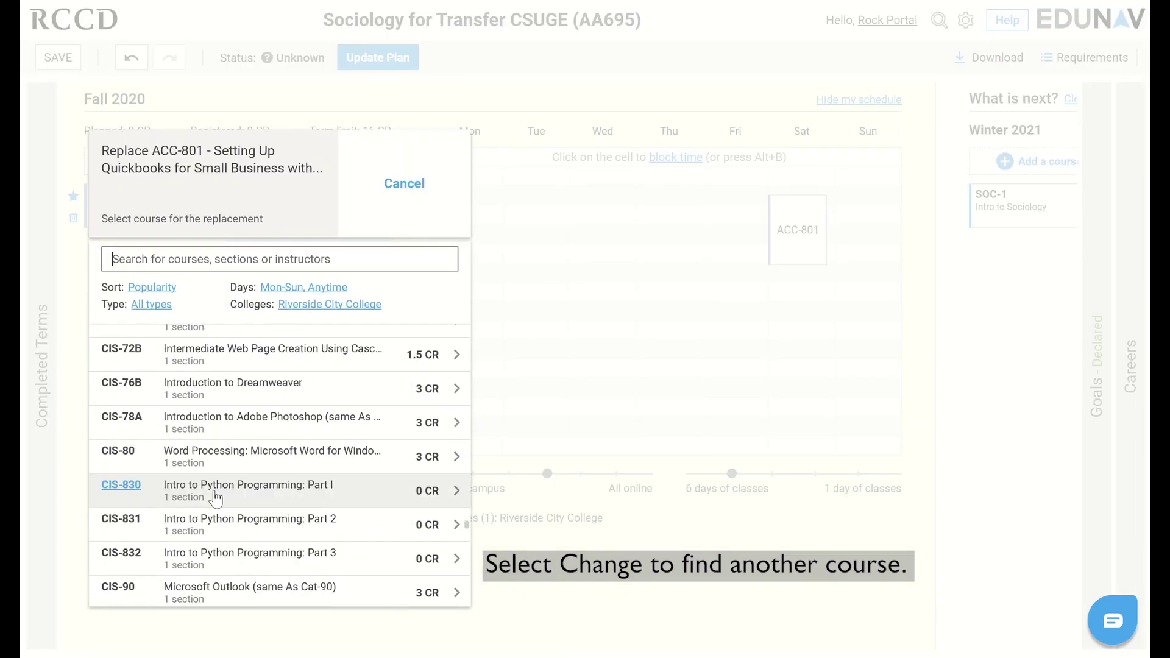
pyautogui.click(225, 560)
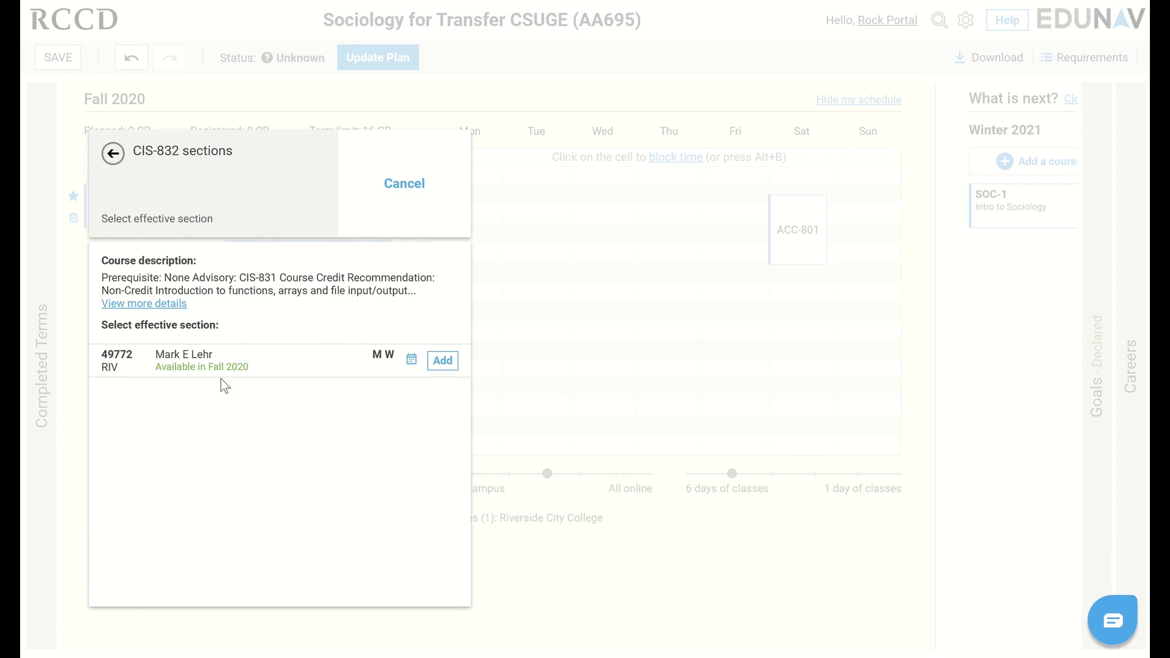
pyautogui.click(441, 361)
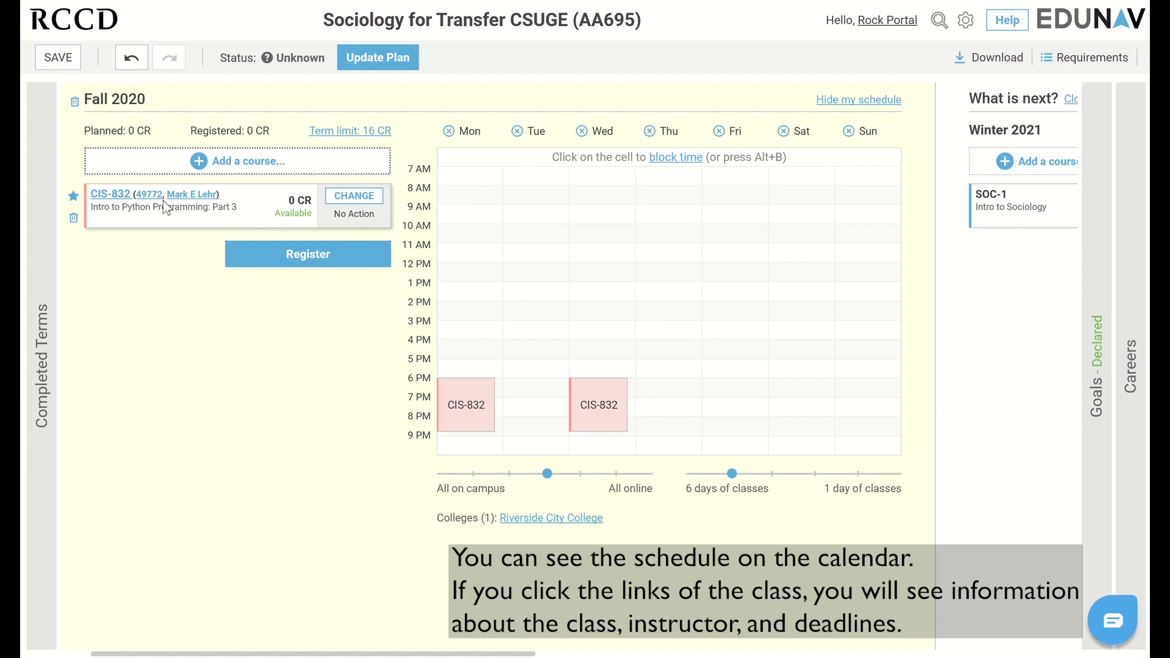
# Review the CIS-832 course, instructor and section 49772 details, closing each popup
pyautogui.click(125, 198)
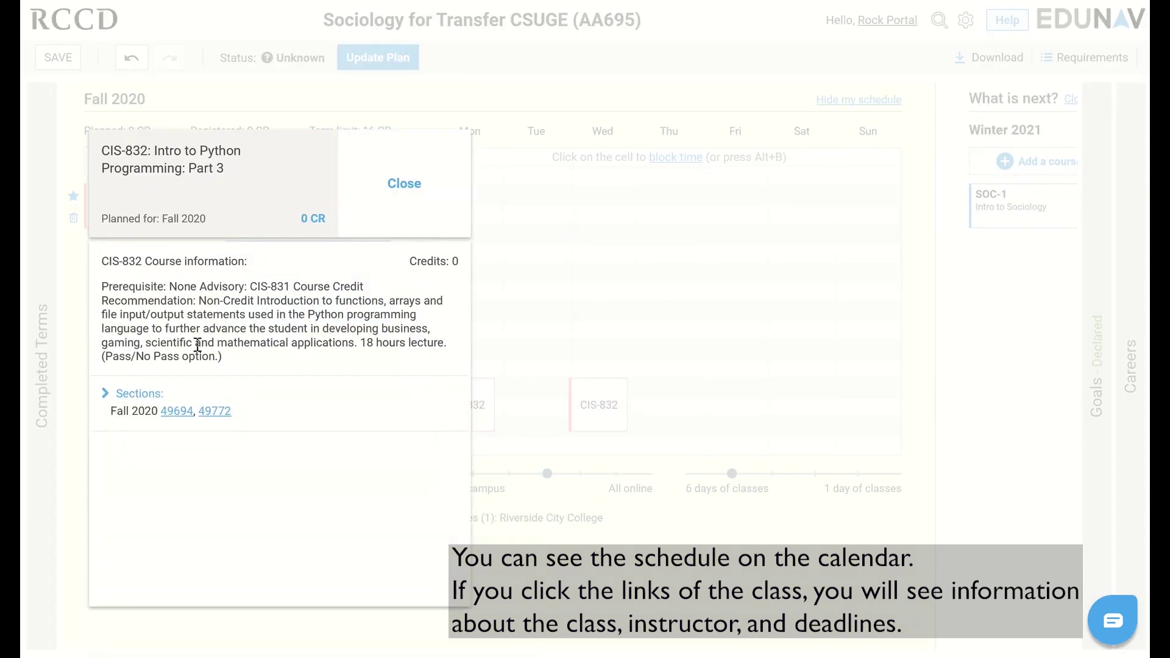
pyautogui.click(415, 188)
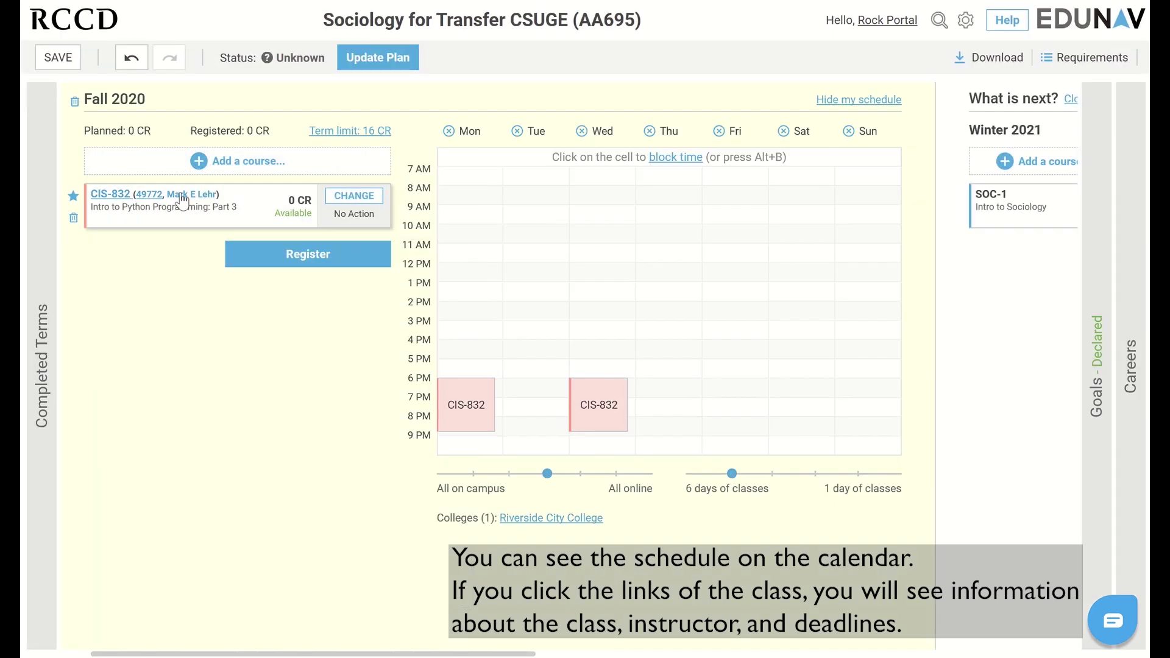
pyautogui.click(184, 196)
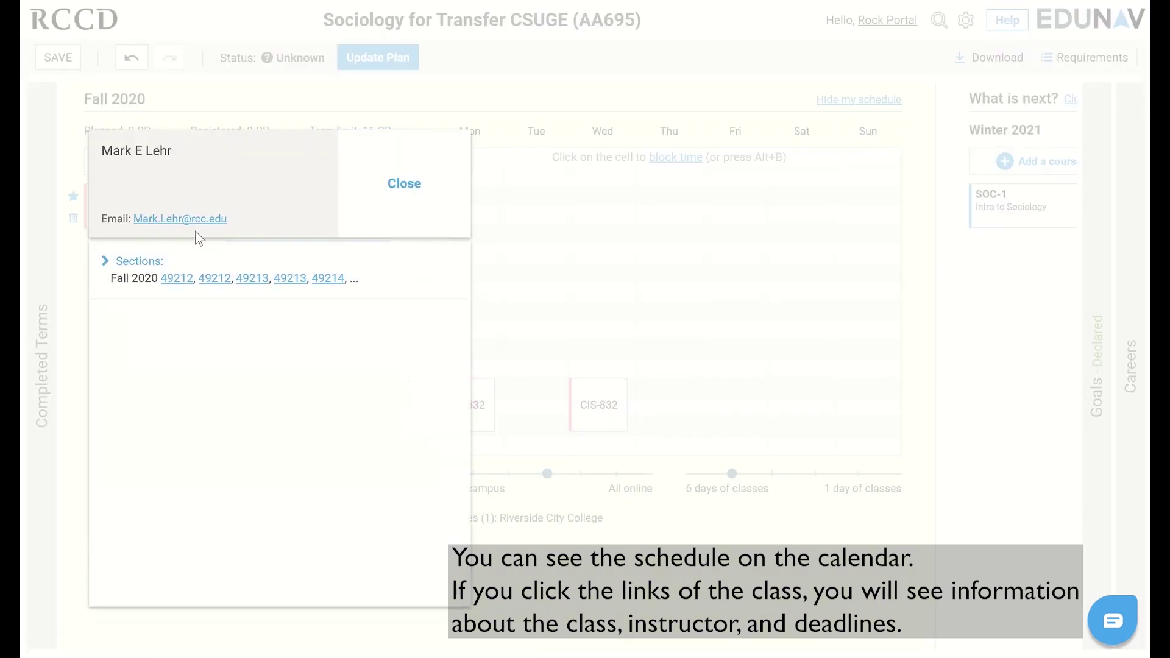
pyautogui.click(417, 190)
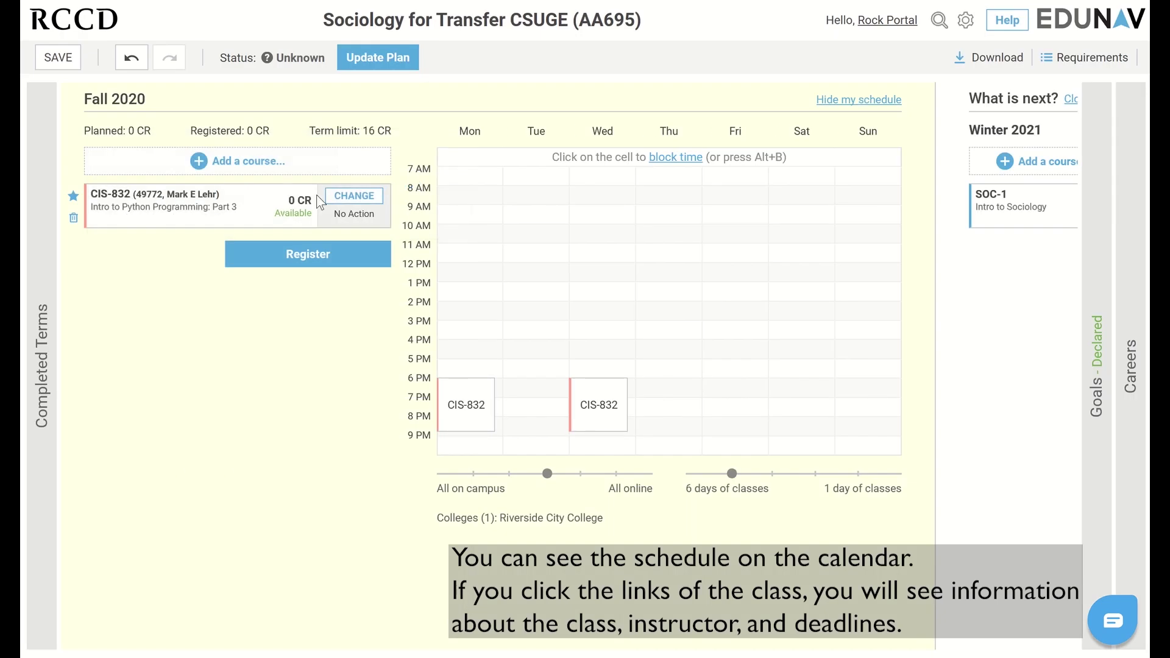
pyautogui.click(157, 195)
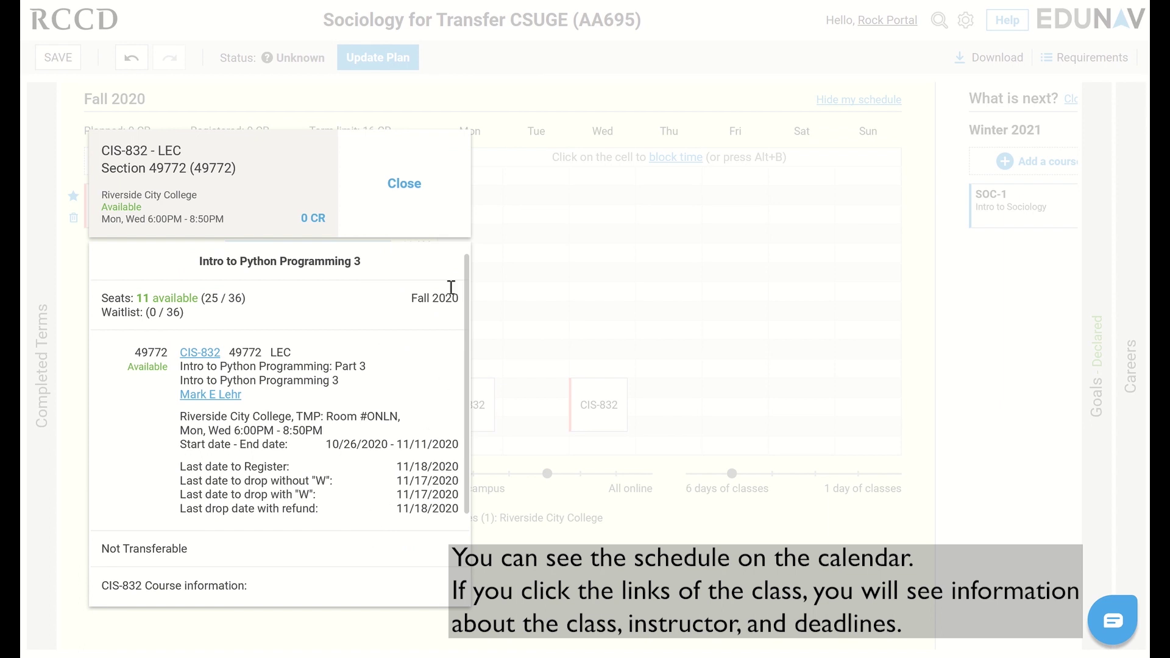
pyautogui.click(401, 184)
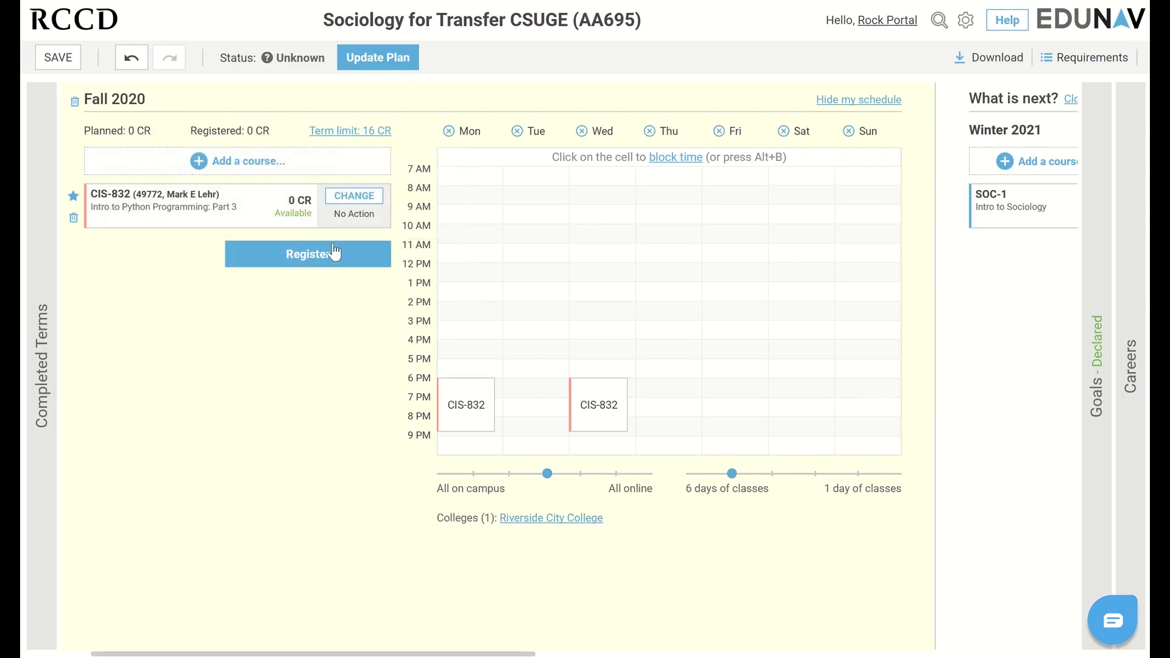
# Mark CIS-832 section 49772 to register and confirm its registration for Fall 2020
pyautogui.click(308, 262)
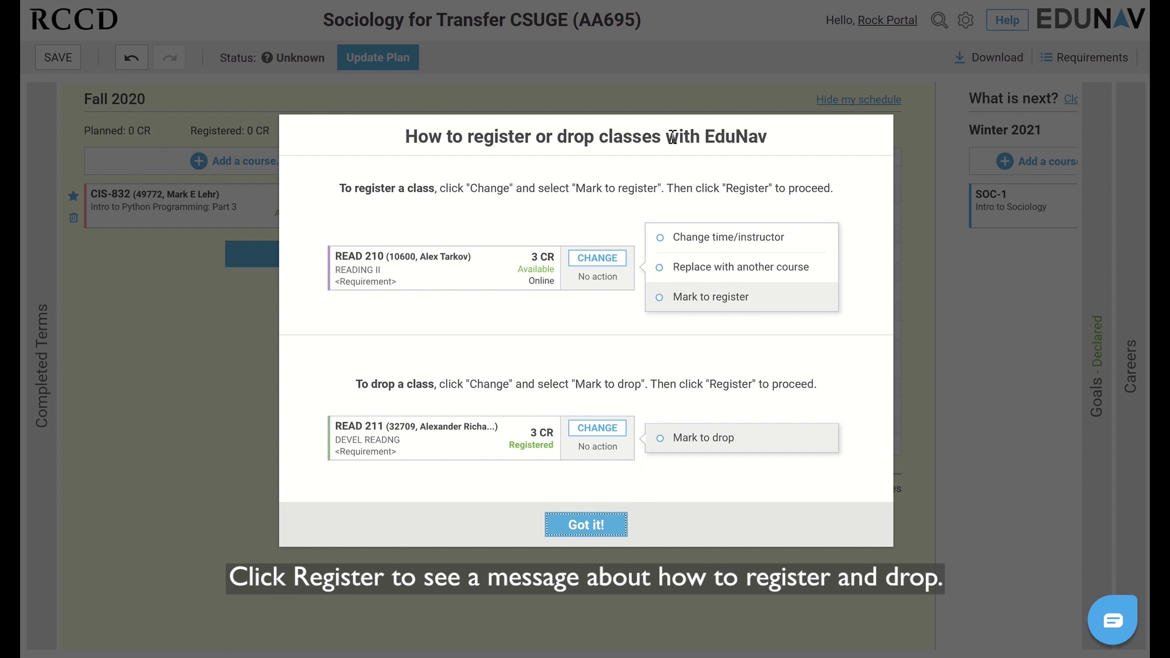
pyautogui.click(585, 525)
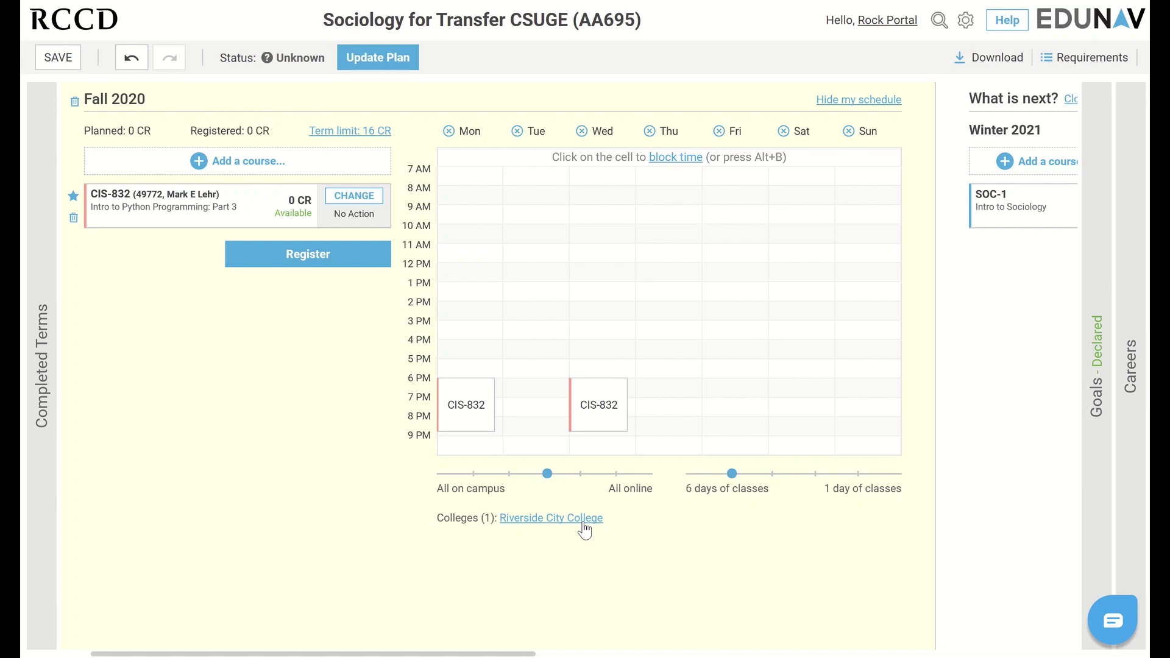
pyautogui.click(352, 195)
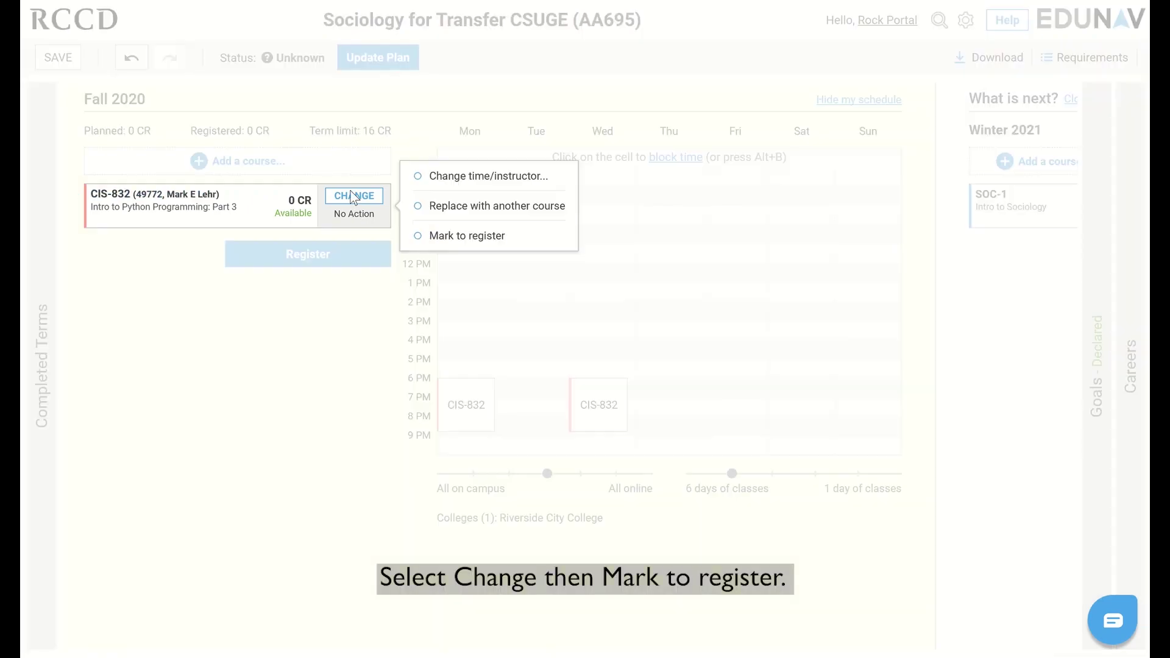
pyautogui.click(473, 242)
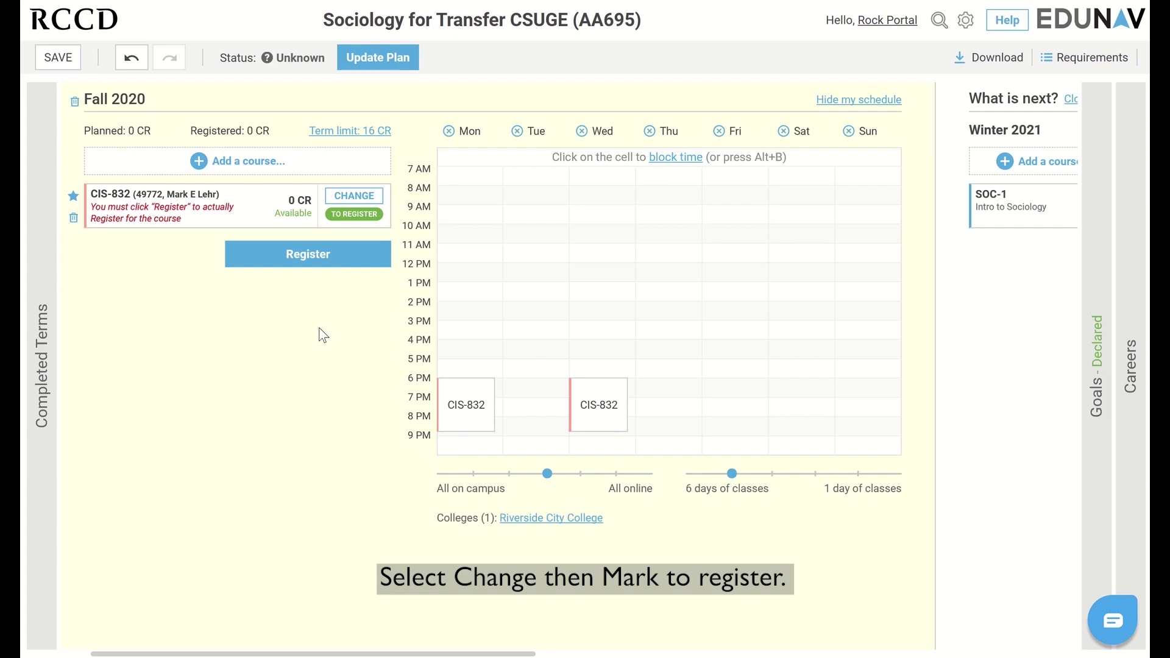
pyautogui.click(303, 256)
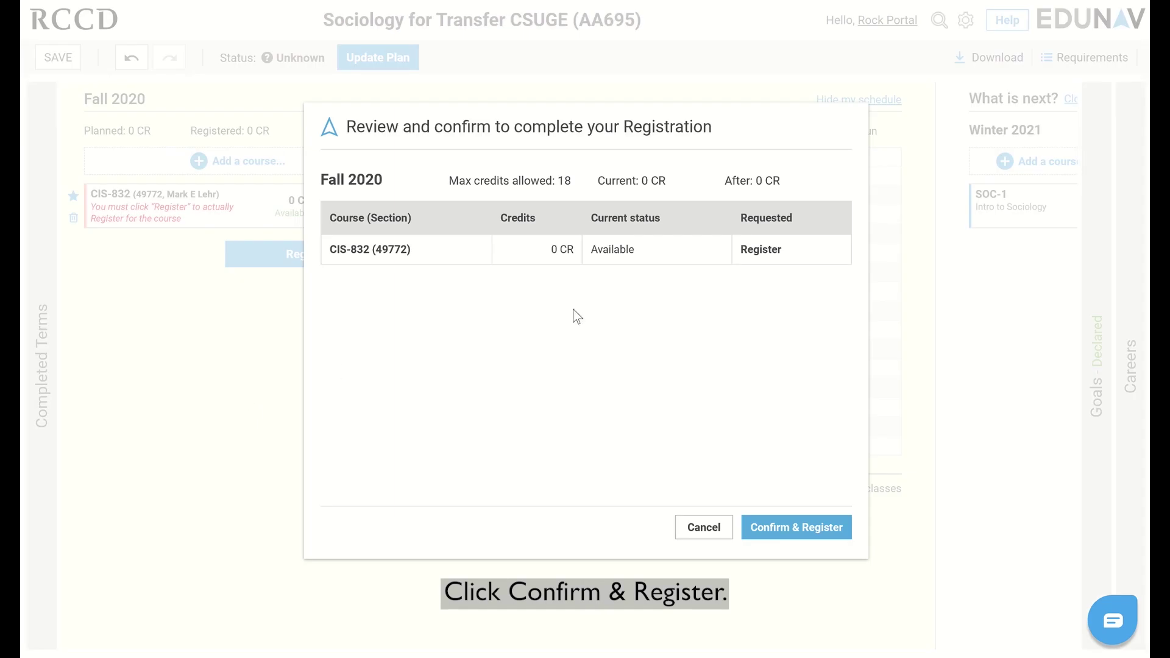
pyautogui.click(808, 533)
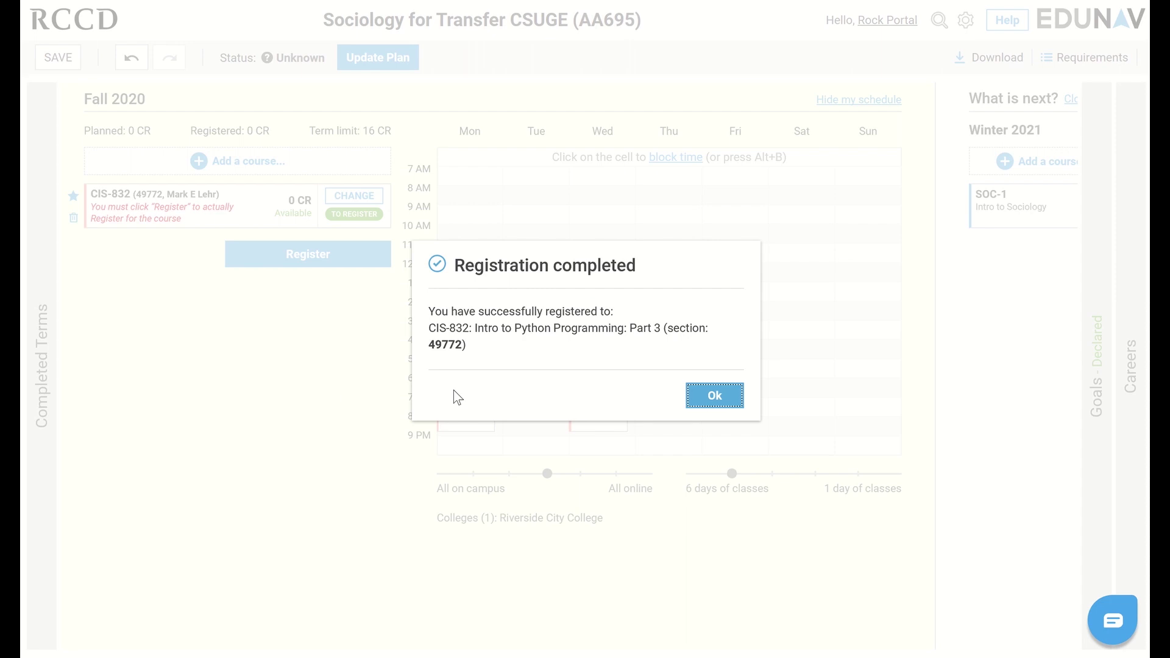
pyautogui.click(714, 402)
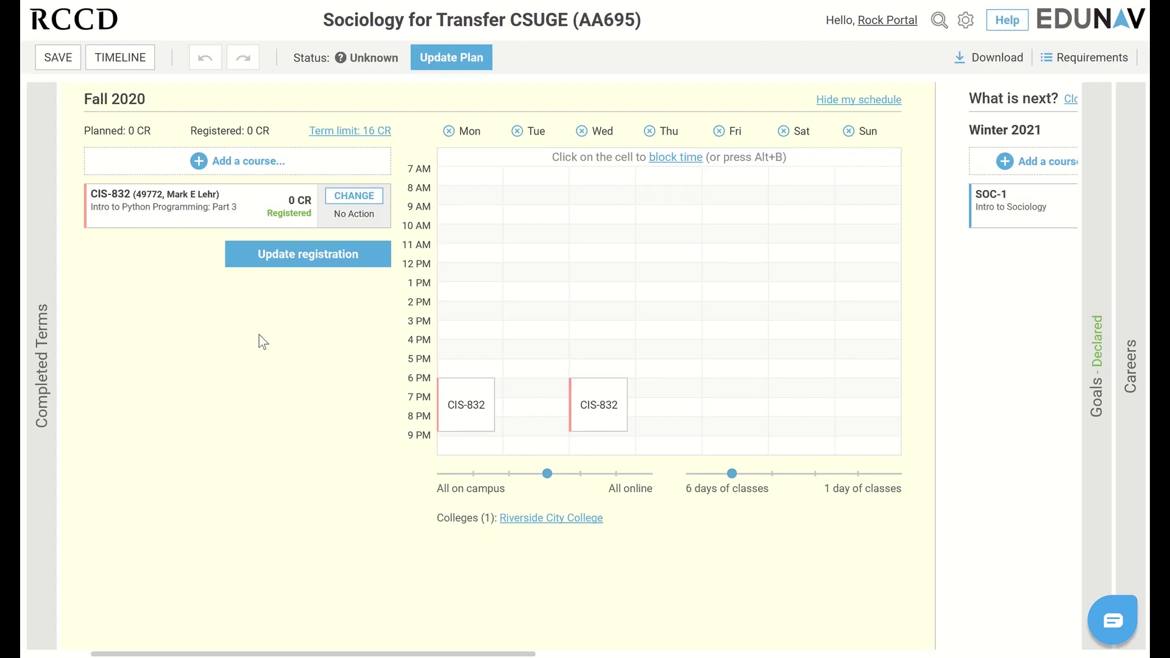
# Mark CIS-832 to drop and confirm the updated registration, leaving 0 credits
pyautogui.click(351, 196)
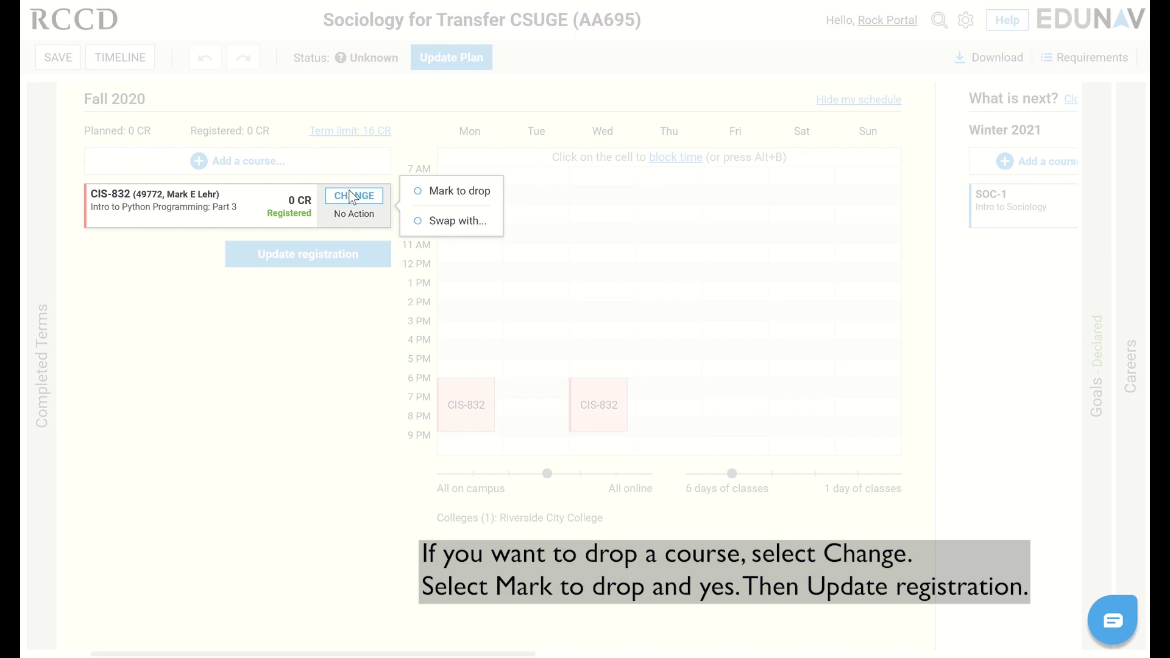
pyautogui.click(454, 194)
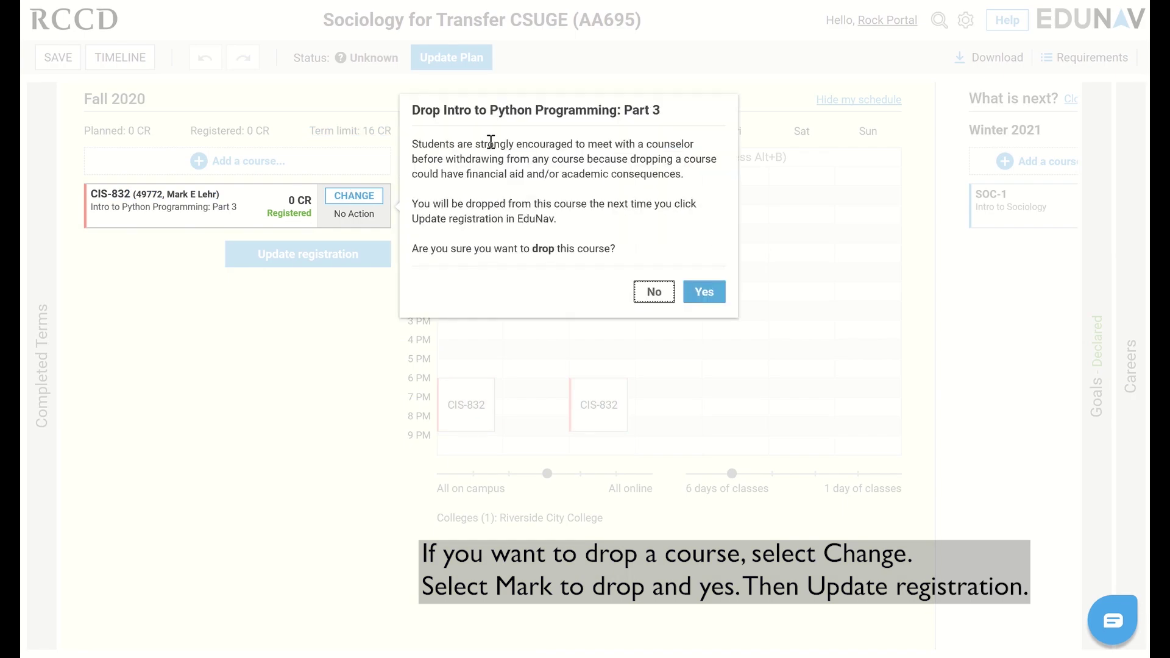
pyautogui.click(718, 299)
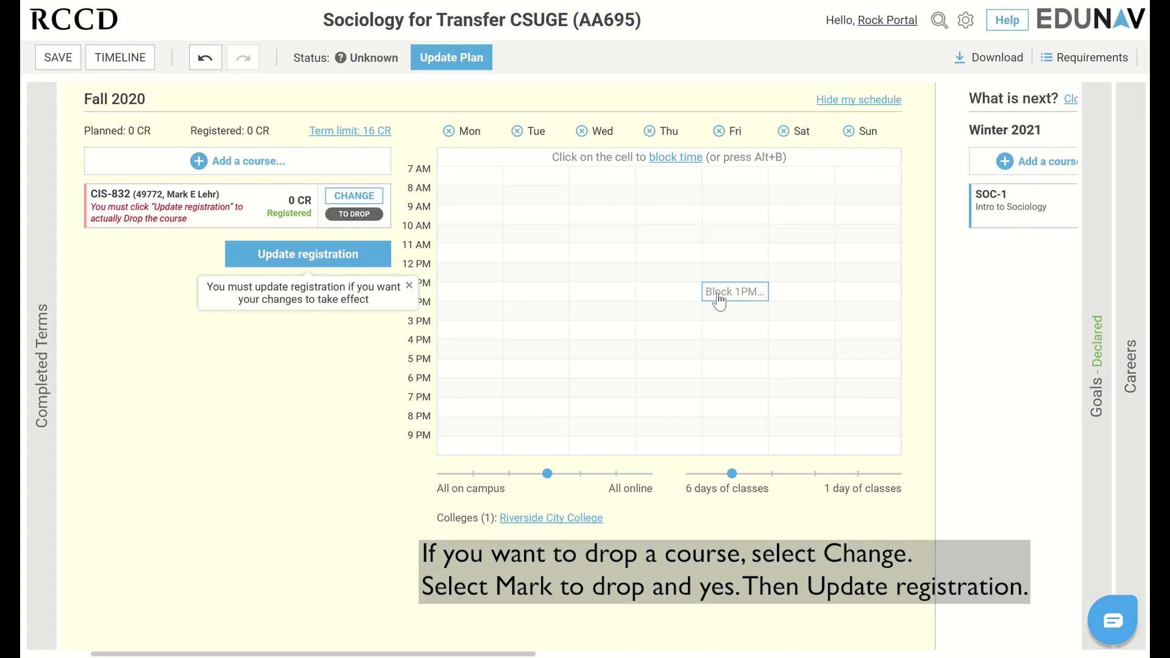
pyautogui.click(299, 257)
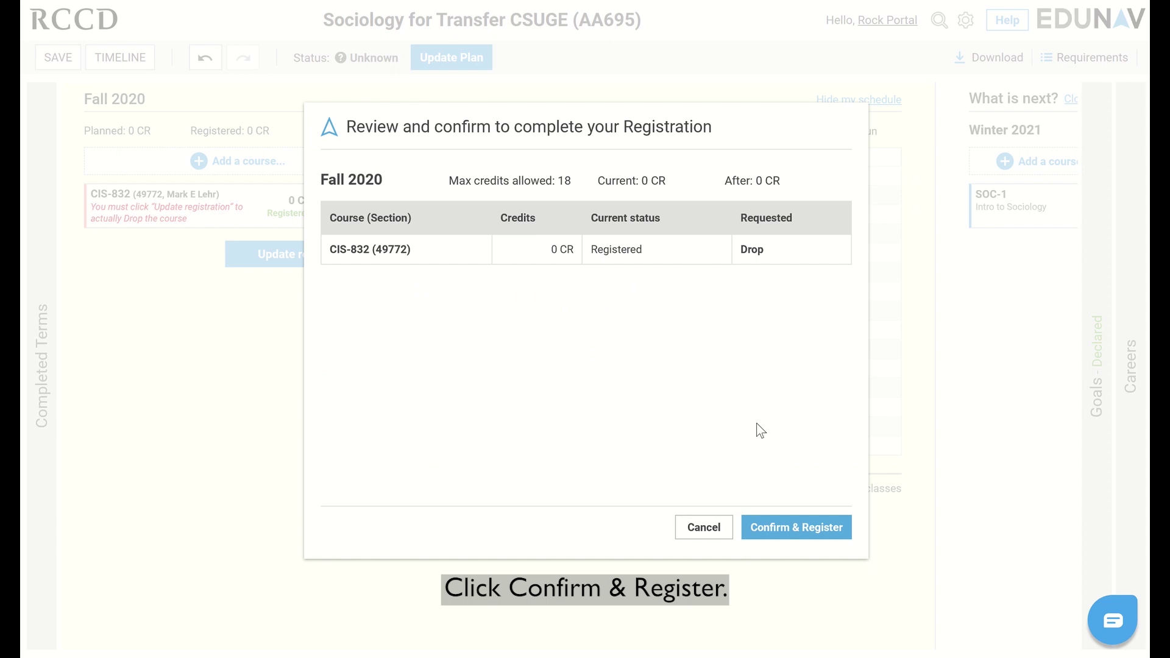
pyautogui.click(783, 528)
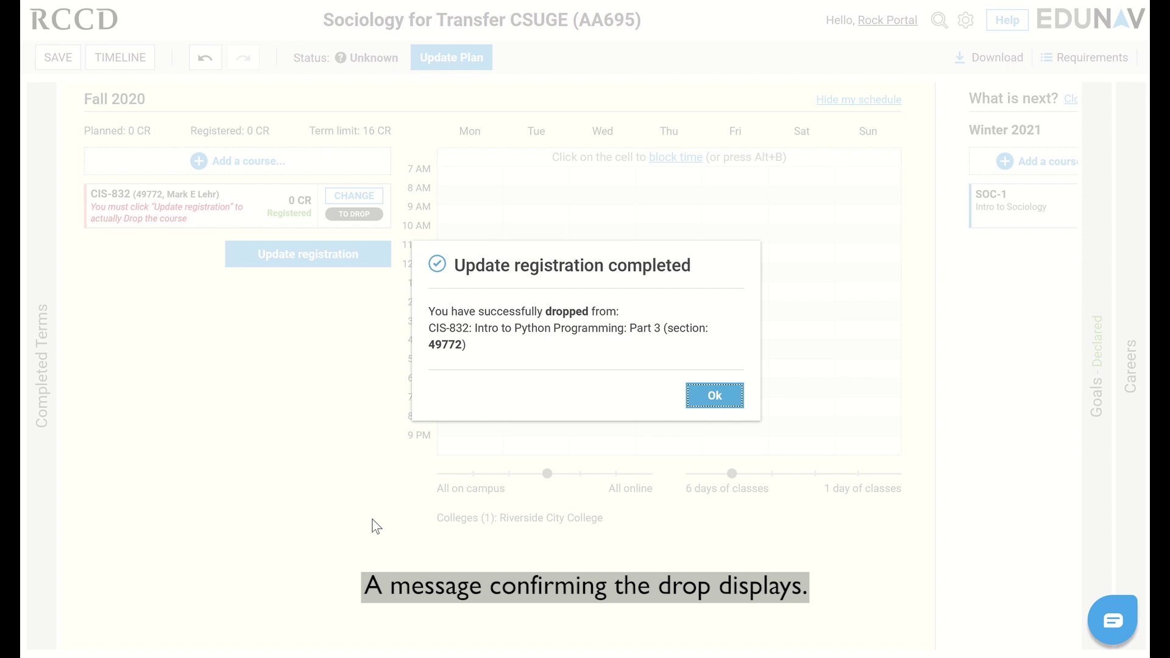
pyautogui.click(701, 401)
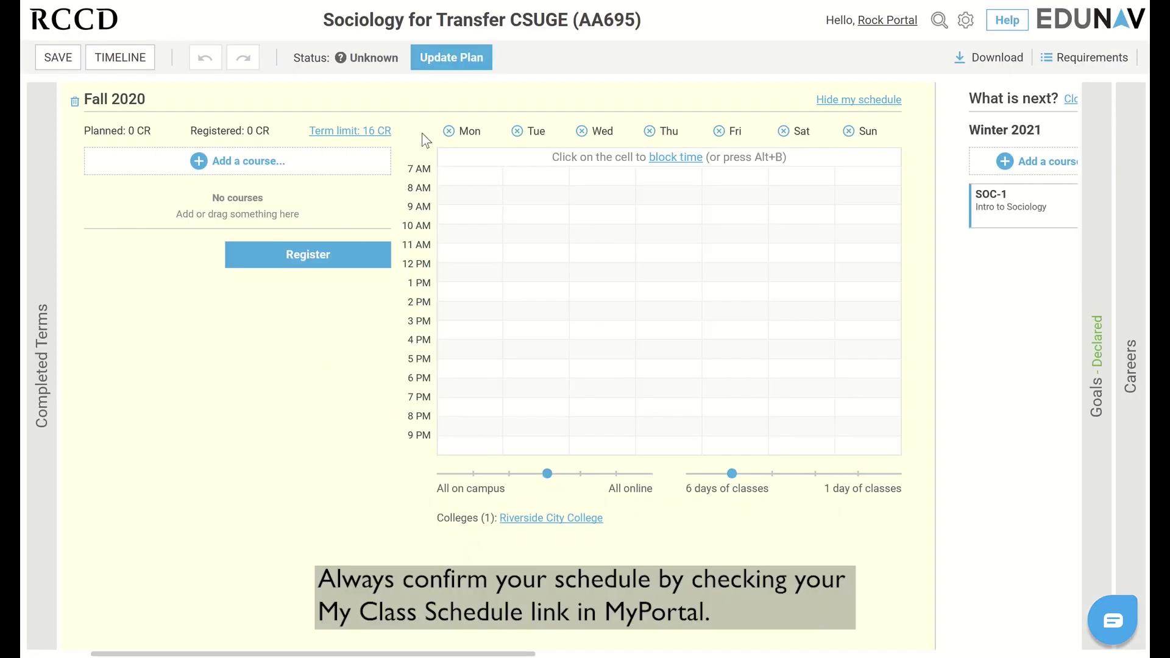
# Run Update Plan and decline the fine-tune plan suggestions with No, thanks
pyautogui.click(448, 60)
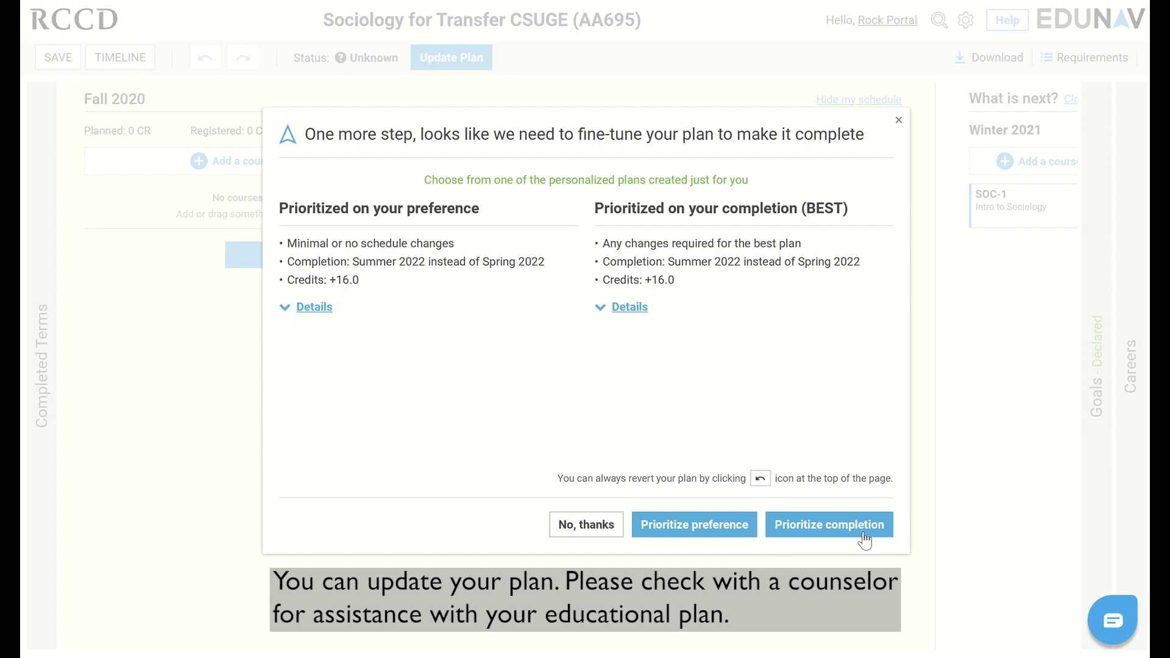
pyautogui.click(595, 525)
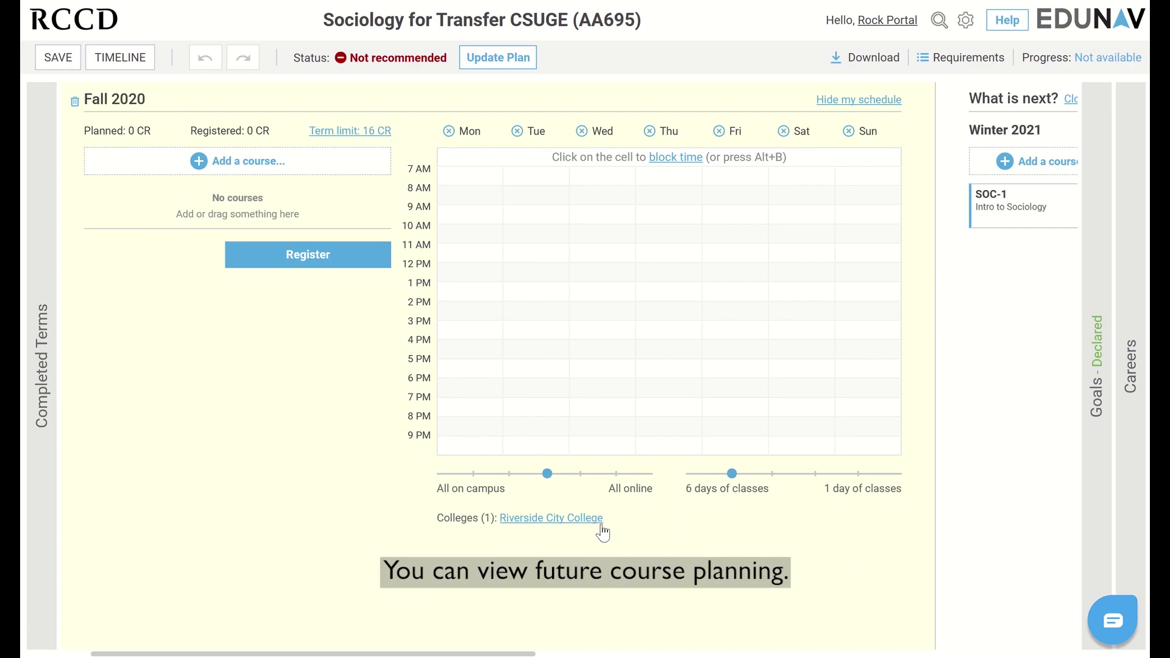